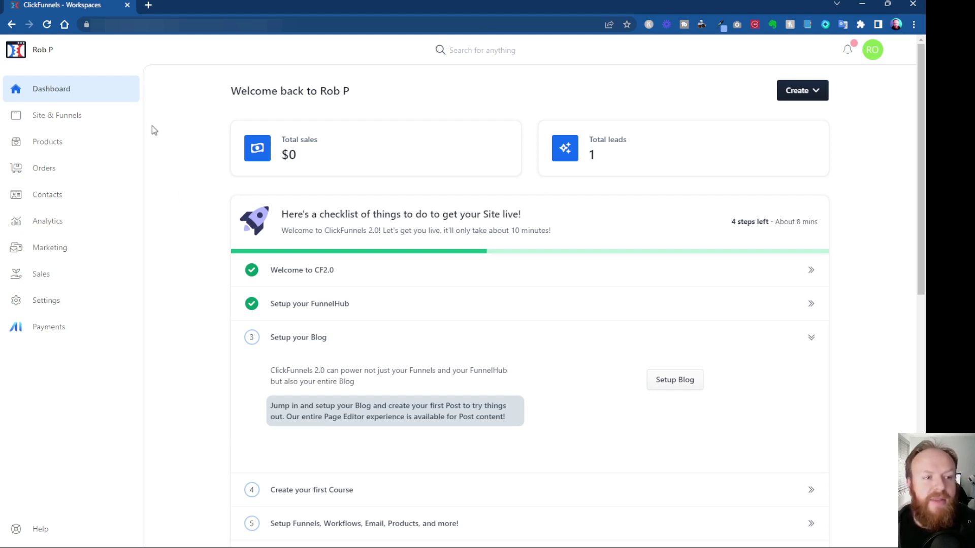
Step: Start a new URL redirect from the Site & Funnels URL redirects page
{"action": "left_click", "coordinate": [74, 121]}
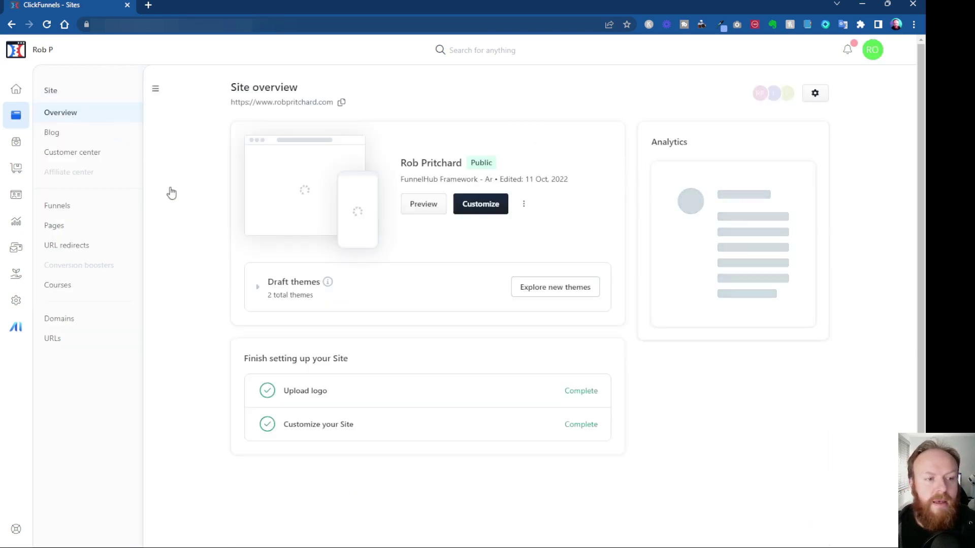
{"action": "left_click", "coordinate": [72, 251]}
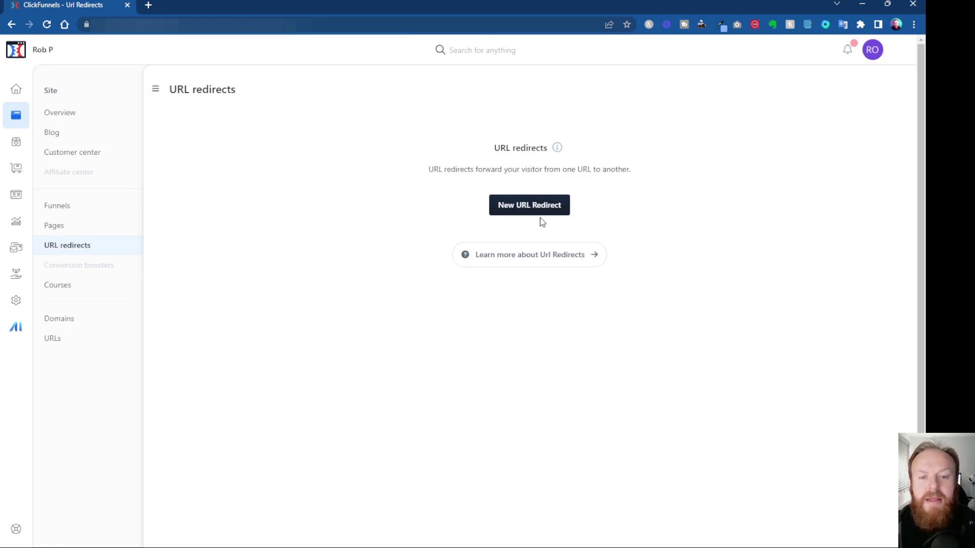
{"action": "left_click", "coordinate": [528, 209]}
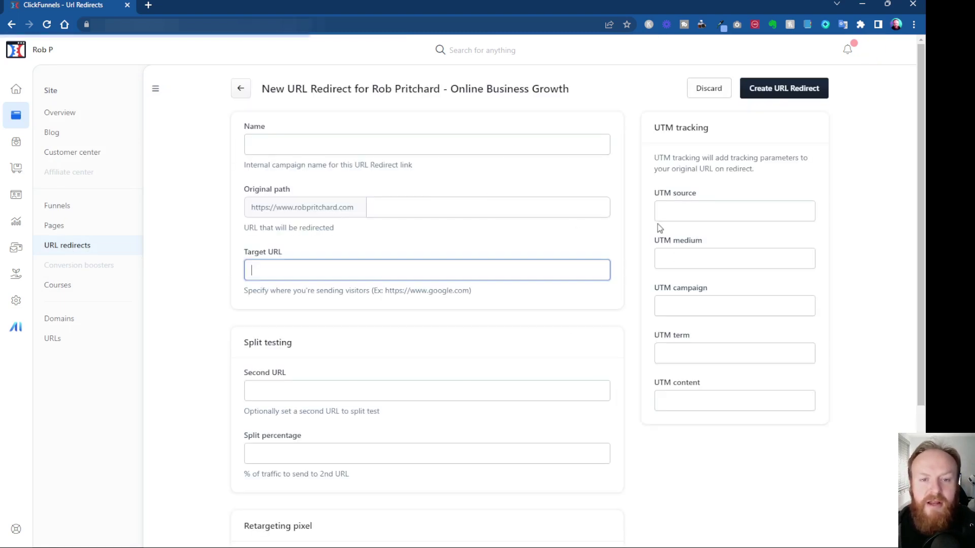
Step: Name the redirect 'Test Redirect' and set its original path to /test-redirect-demo
{"action": "left_click", "coordinate": [326, 144]}
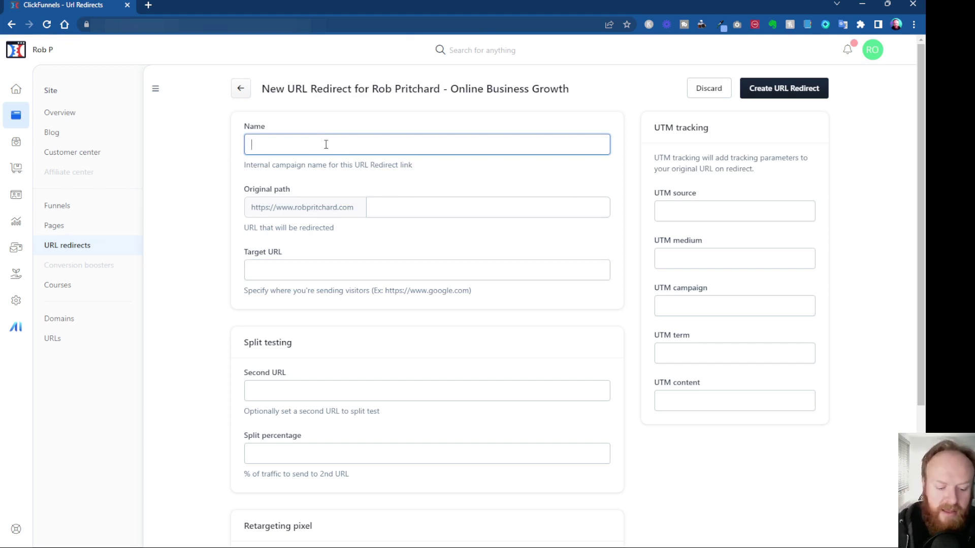
{"action": "type", "text": "Test Redire"}
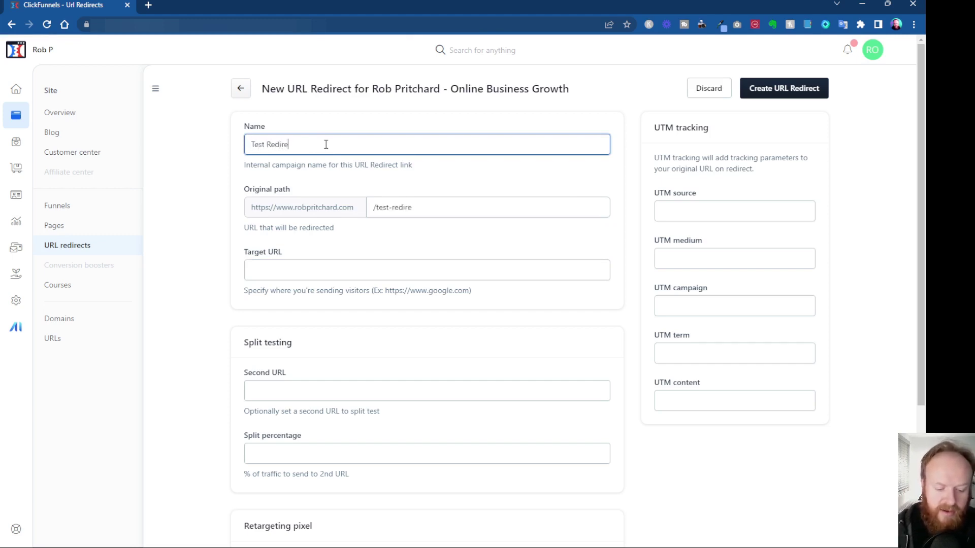
{"action": "type", "text": "ct"}
{"action": "key", "text": "Tab"}
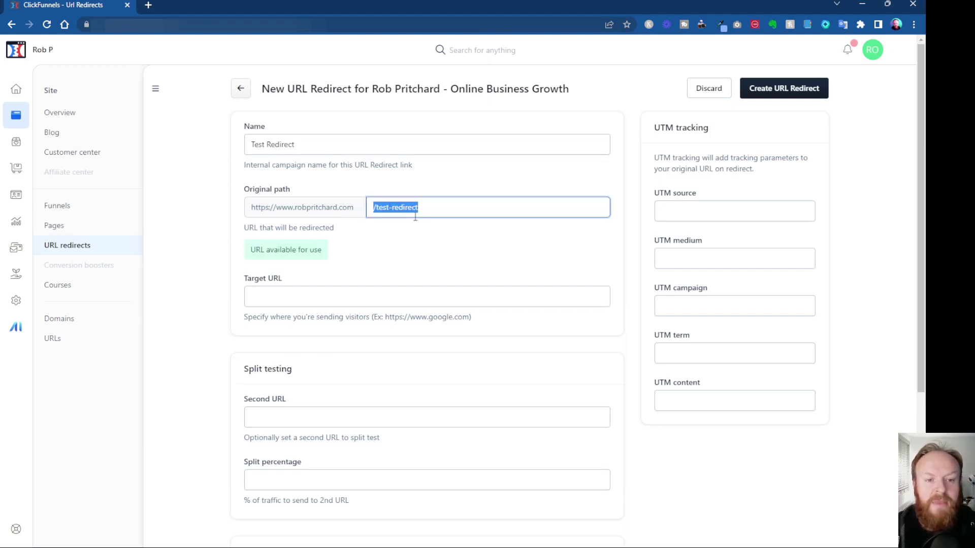
{"action": "left_click", "coordinate": [428, 210]}
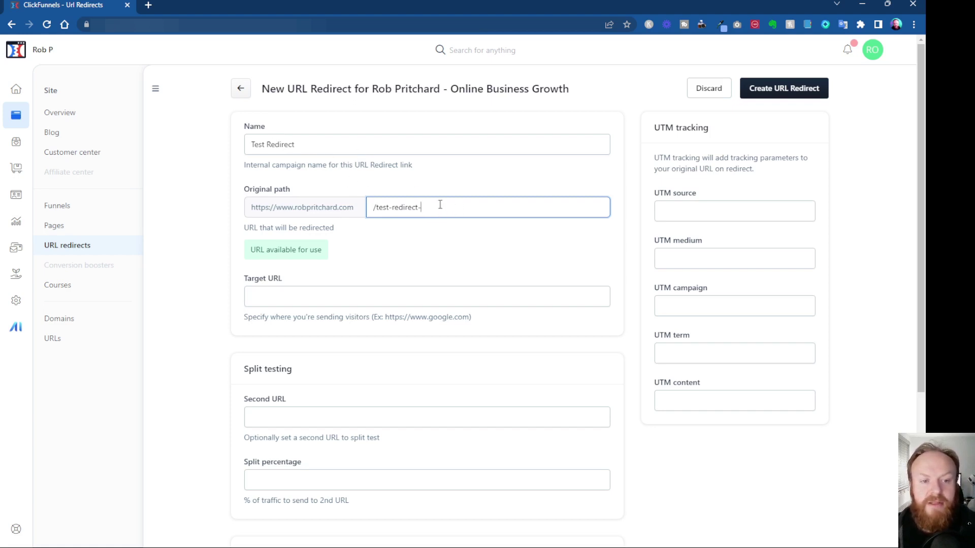
{"action": "type", "text": "demo"}
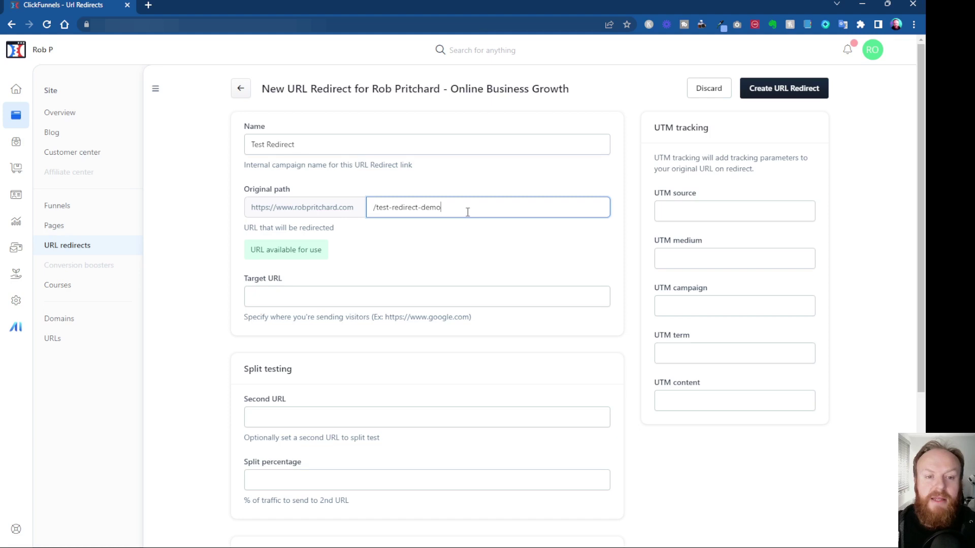
{"action": "left_click_drag", "start_coordinate": [454, 207], "coordinate": [373, 208]}
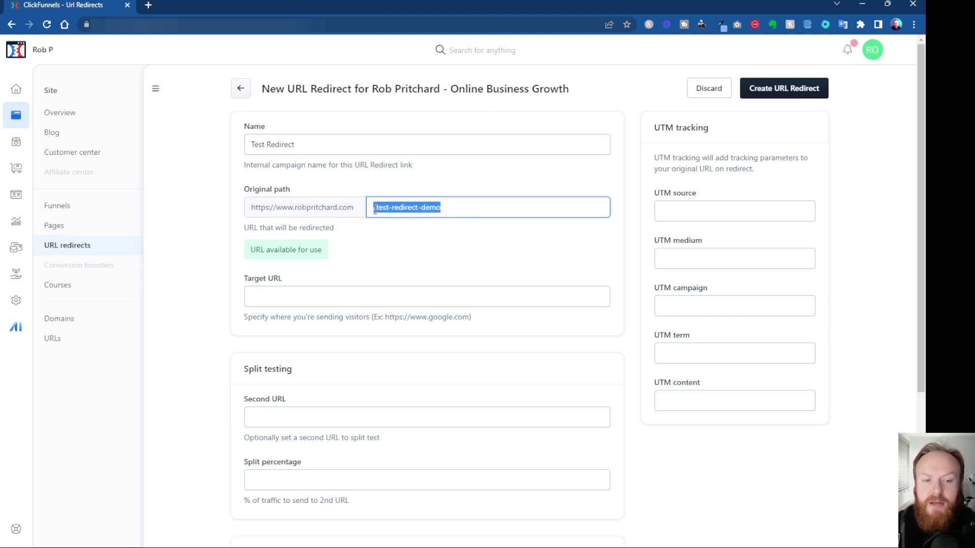
{"action": "left_click", "coordinate": [465, 212]}
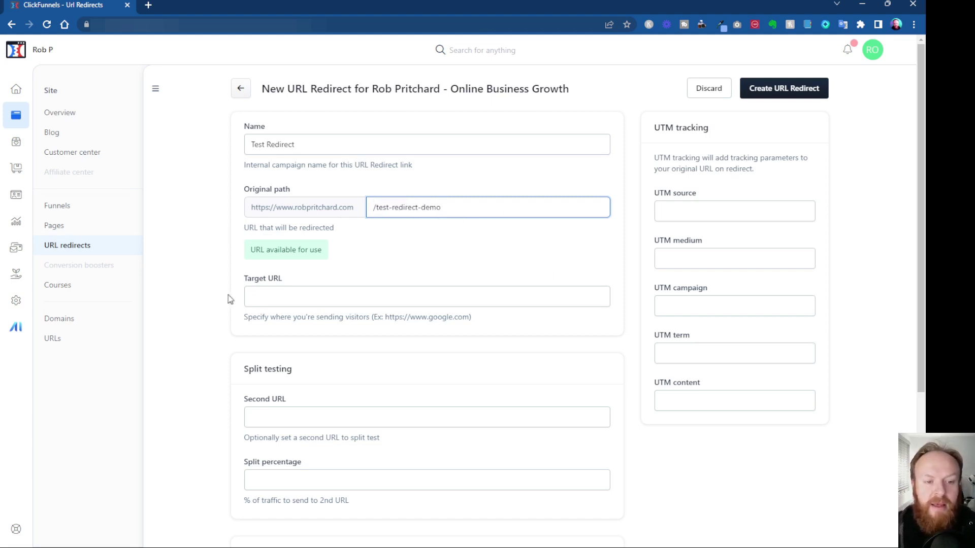
{"action": "left_click", "coordinate": [298, 299]}
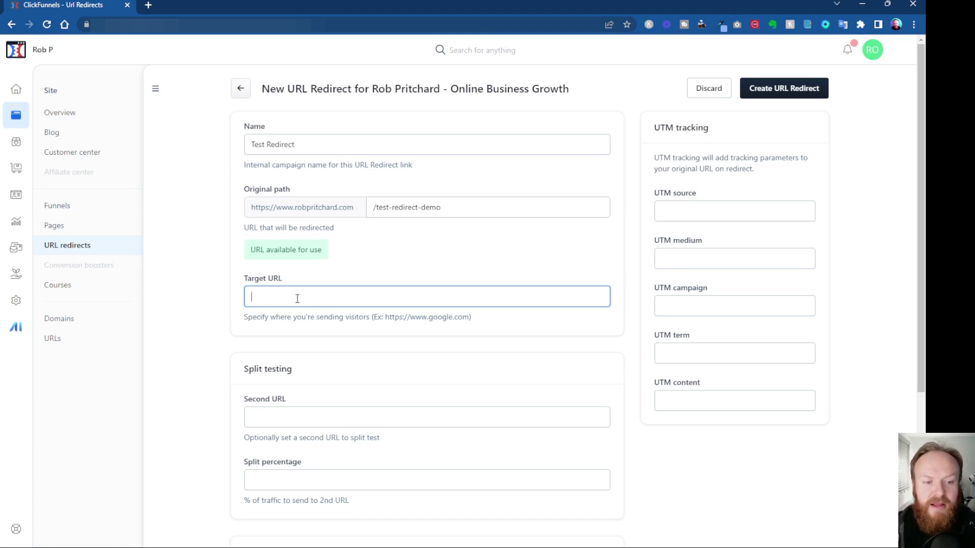
{"action": "type", "text": "ht"}
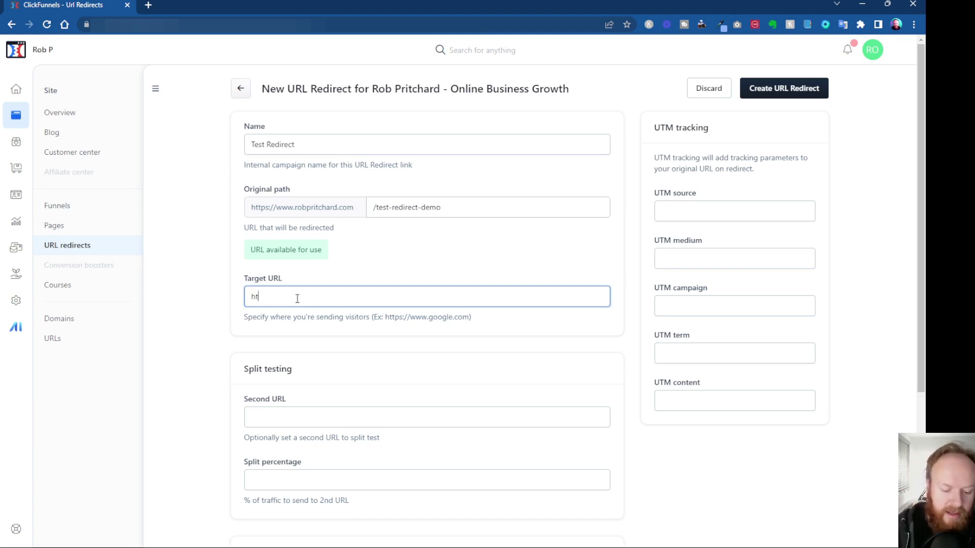
{"action": "type", "text": "tps"}
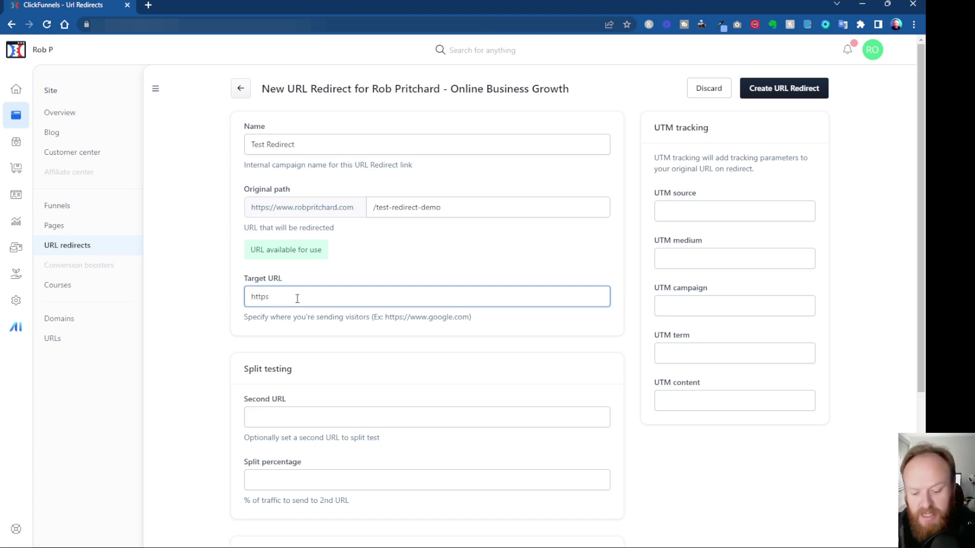
{"action": "type", "text": "://"}
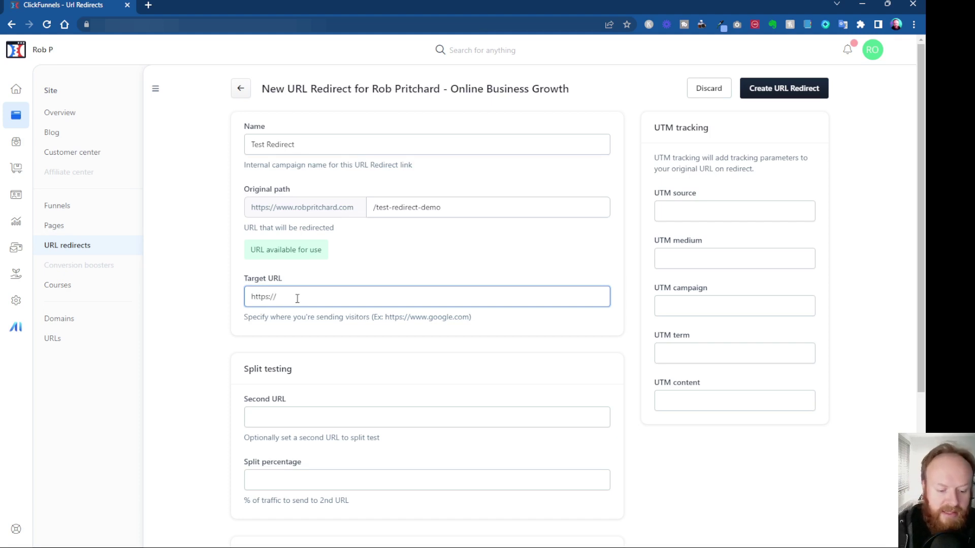
{"action": "type", "text": "ww"}
{"action": "key", "text": "BackSpace"}
{"action": "key", "text": "BackSpace"}
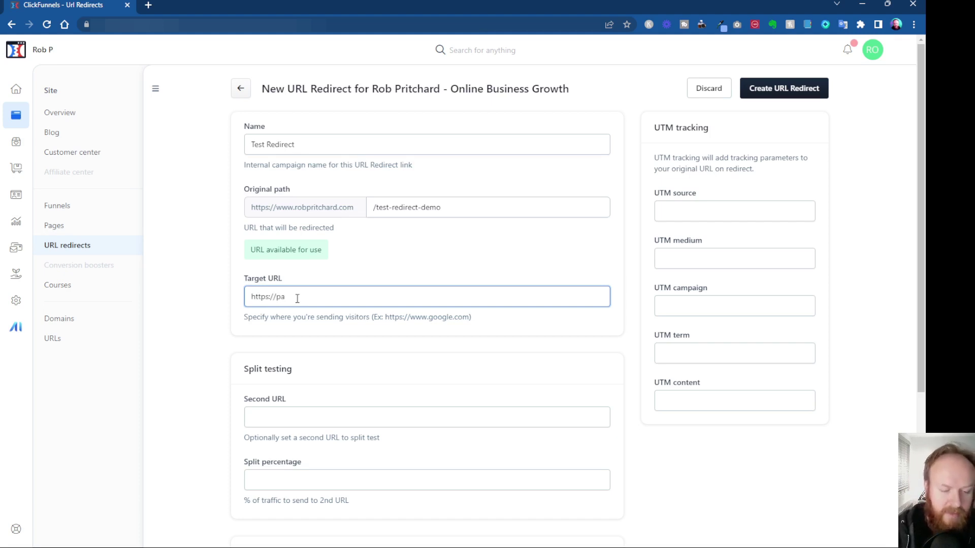
{"action": "type", "text": "claim.myclickfunnels.com/first"}
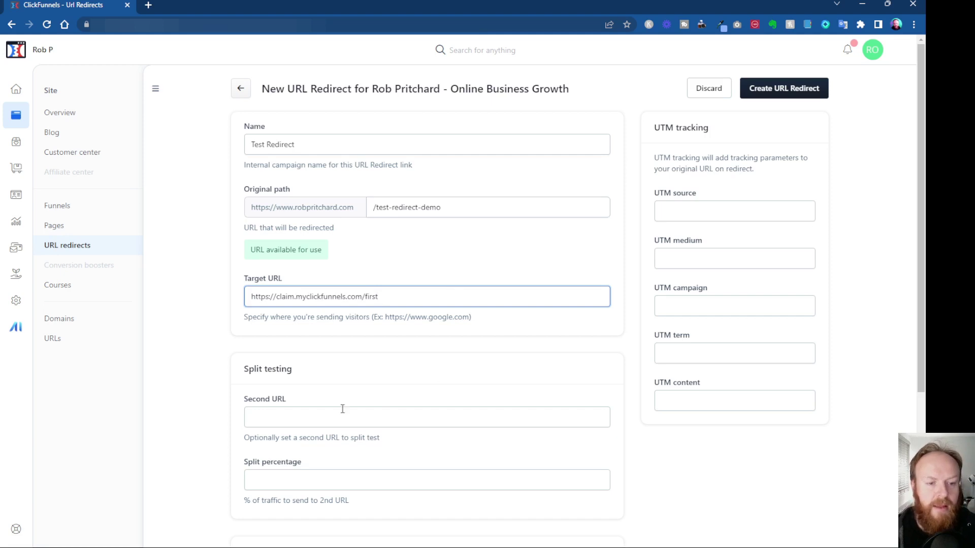
{"action": "scroll", "coordinate": [365, 397], "scroll_direction": "down", "scroll_amount": 2}
{"action": "scroll", "coordinate": [368, 399], "scroll_direction": "down", "scroll_amount": 1}
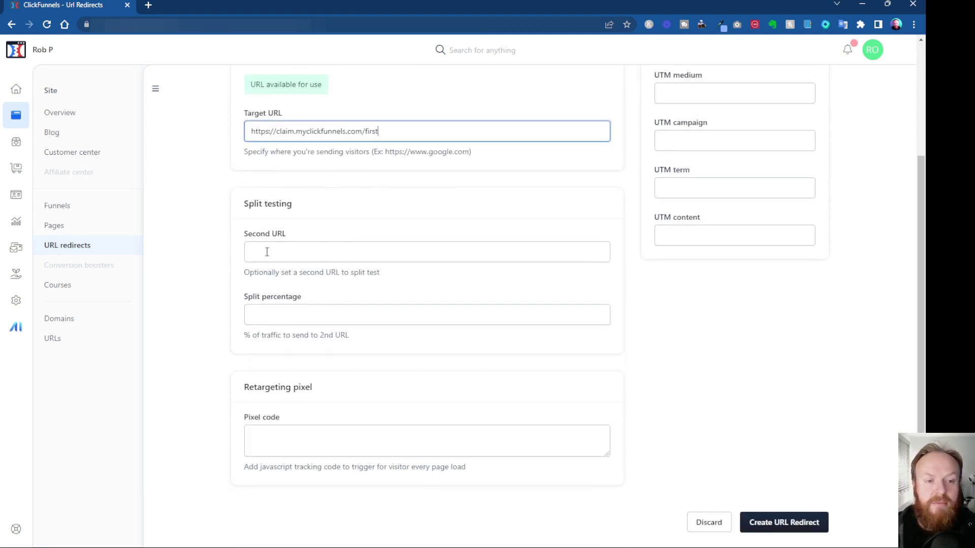
{"action": "scroll", "coordinate": [354, 240], "scroll_direction": "up", "scroll_amount": 2}
{"action": "scroll", "coordinate": [354, 240], "scroll_direction": "up", "scroll_amount": 1}
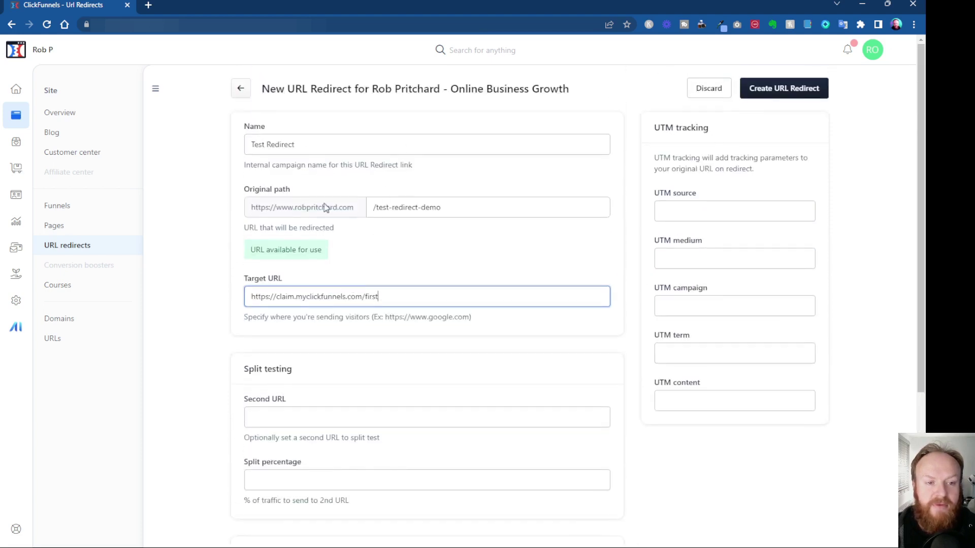
{"action": "scroll", "coordinate": [441, 300], "scroll_direction": "down", "scroll_amount": 3}
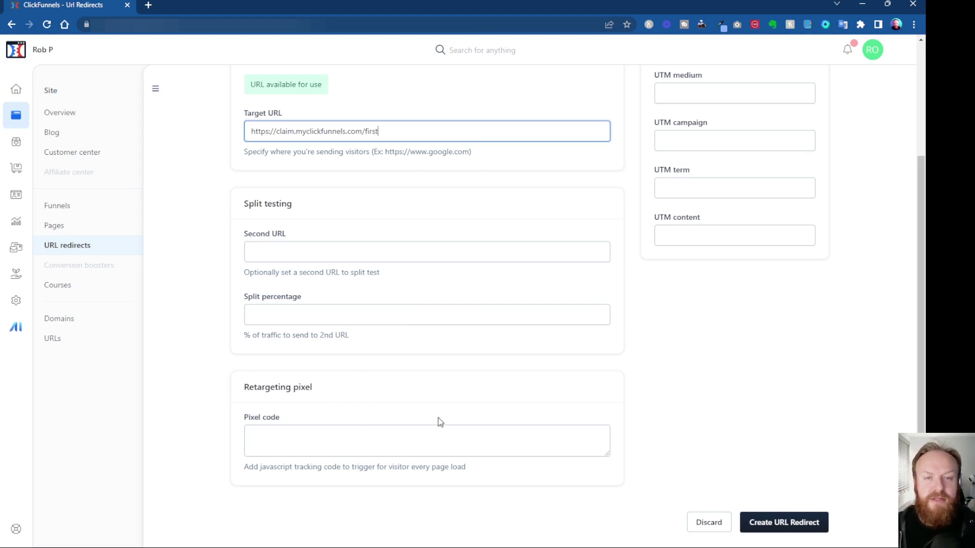
{"action": "scroll", "coordinate": [586, 503], "scroll_direction": "up", "scroll_amount": 3}
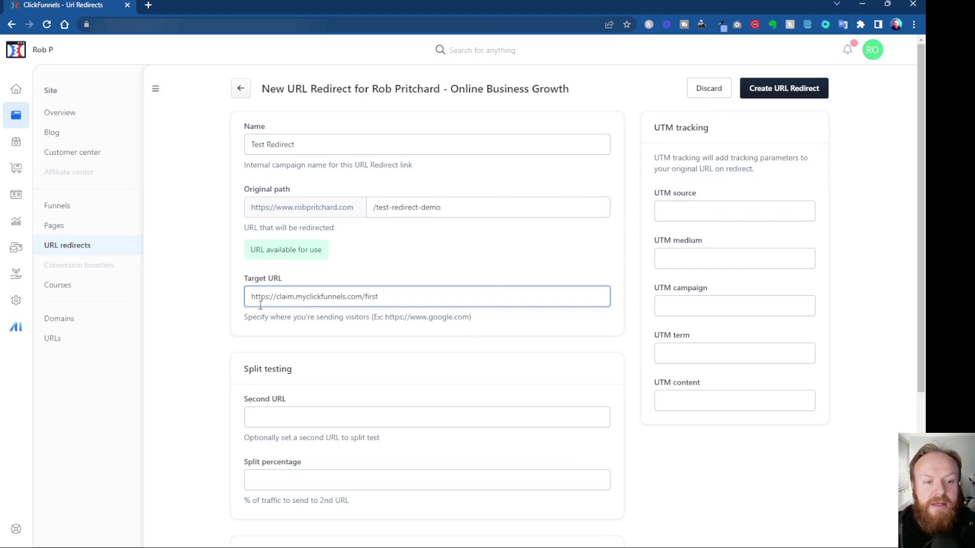
{"action": "left_click_drag", "start_coordinate": [248, 297], "coordinate": [276, 297]}
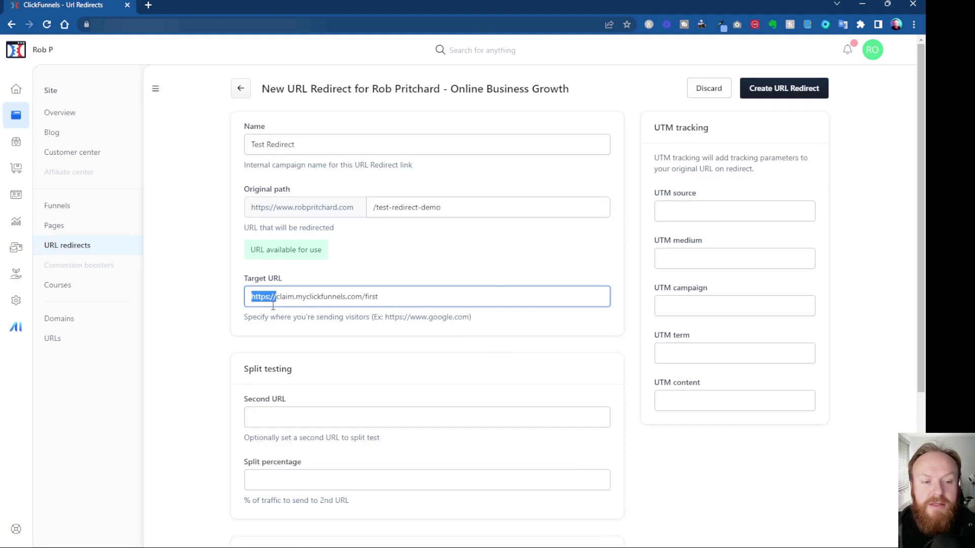
{"action": "left_click", "coordinate": [303, 299]}
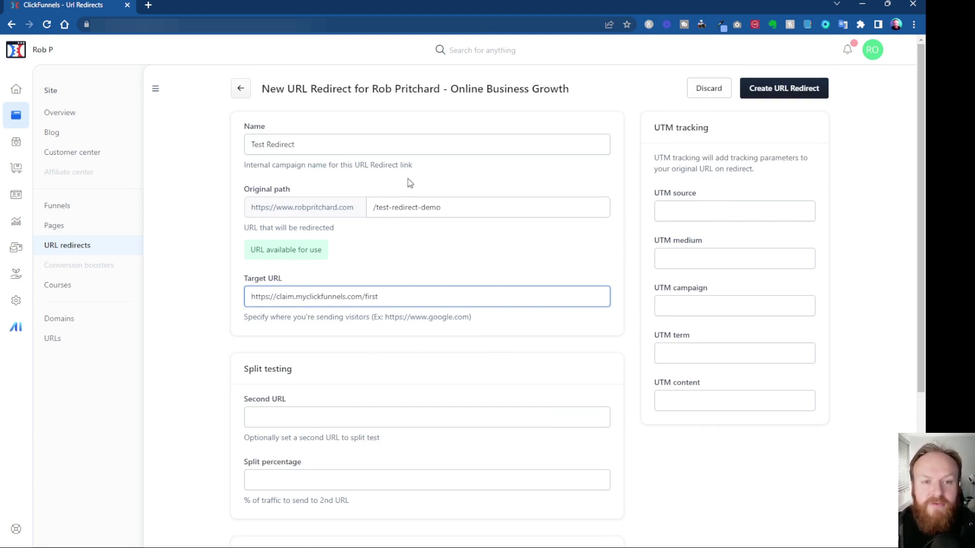
Step: Create the Test Redirect and copy its link URL from the redirects list
{"action": "left_click", "coordinate": [780, 89]}
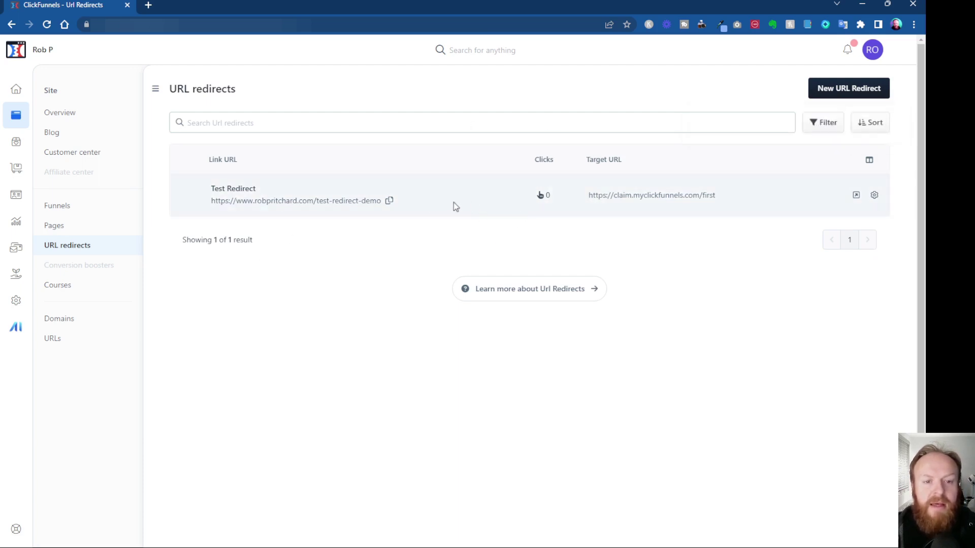
{"action": "left_click", "coordinate": [389, 201]}
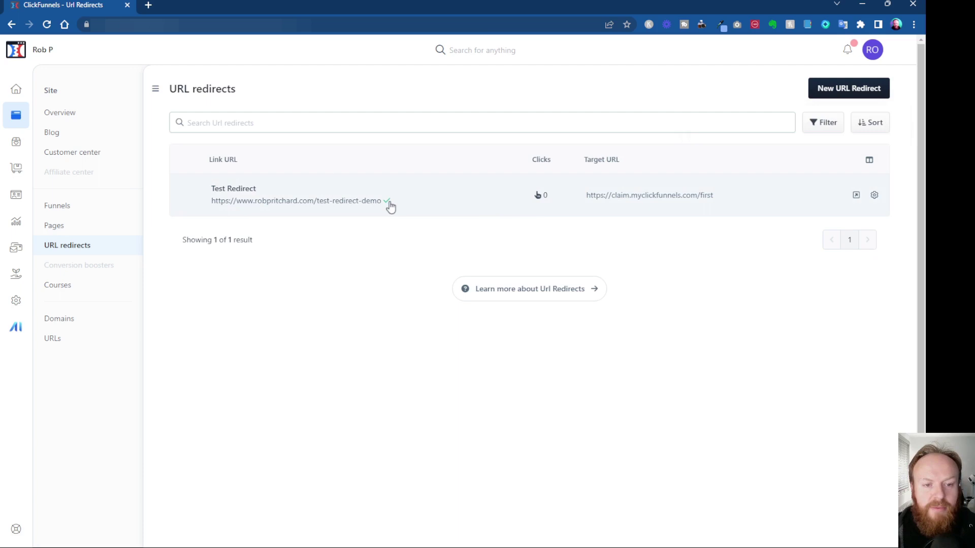
Step: Load the copied redirect link in a new tab and scroll through the 30 Day Trial Bonuses page
{"action": "left_click", "coordinate": [149, 6]}
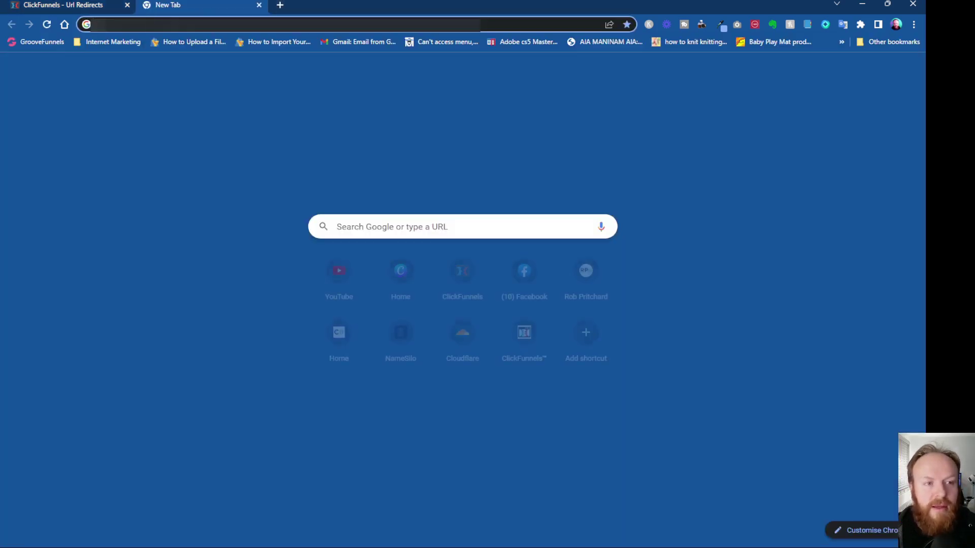
{"action": "key", "text": "ctrl+v"}
{"action": "key", "text": "Return"}
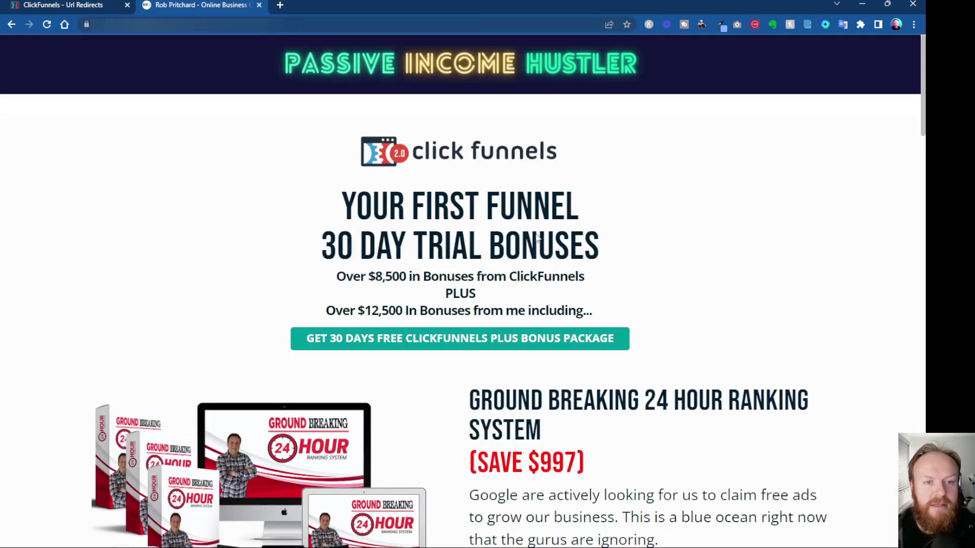
{"action": "scroll", "coordinate": [742, 278], "scroll_direction": "down", "scroll_amount": 3}
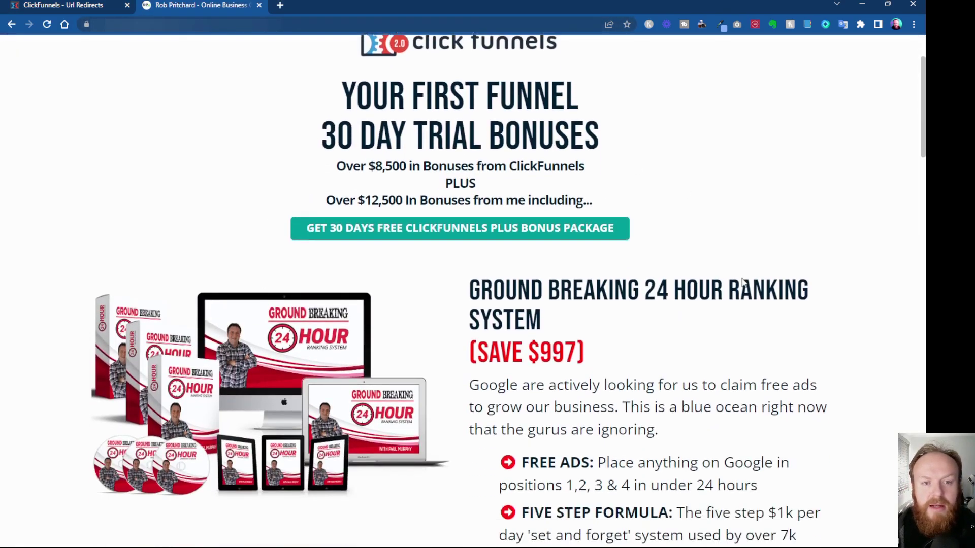
{"action": "scroll", "coordinate": [742, 282], "scroll_direction": "down", "scroll_amount": 5}
{"action": "scroll", "coordinate": [742, 283], "scroll_direction": "up", "scroll_amount": 8}
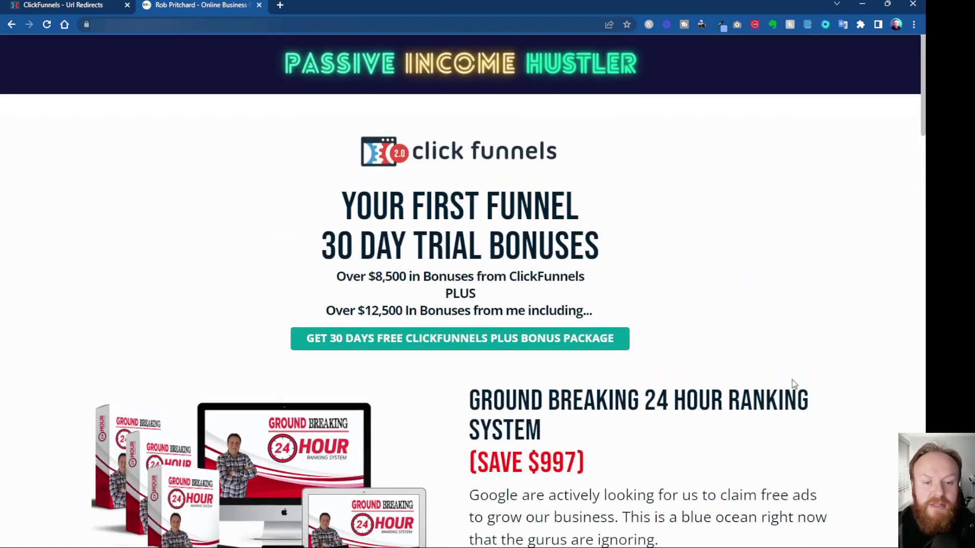
{"action": "scroll", "coordinate": [740, 326], "scroll_direction": "down", "scroll_amount": 1}
{"action": "scroll", "coordinate": [741, 325], "scroll_direction": "down", "scroll_amount": 6}
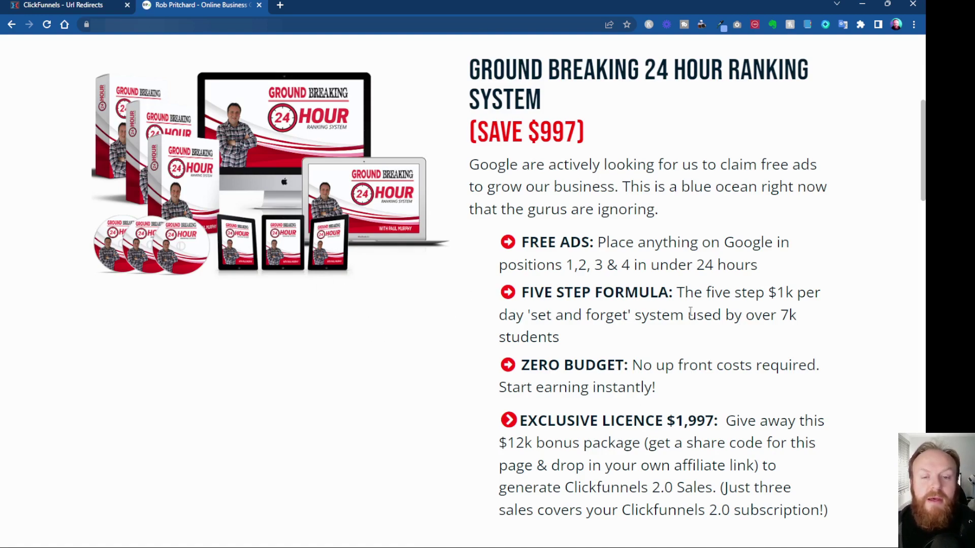
{"action": "scroll", "coordinate": [718, 384], "scroll_direction": "down", "scroll_amount": 5}
{"action": "scroll", "coordinate": [719, 390], "scroll_direction": "down", "scroll_amount": 5}
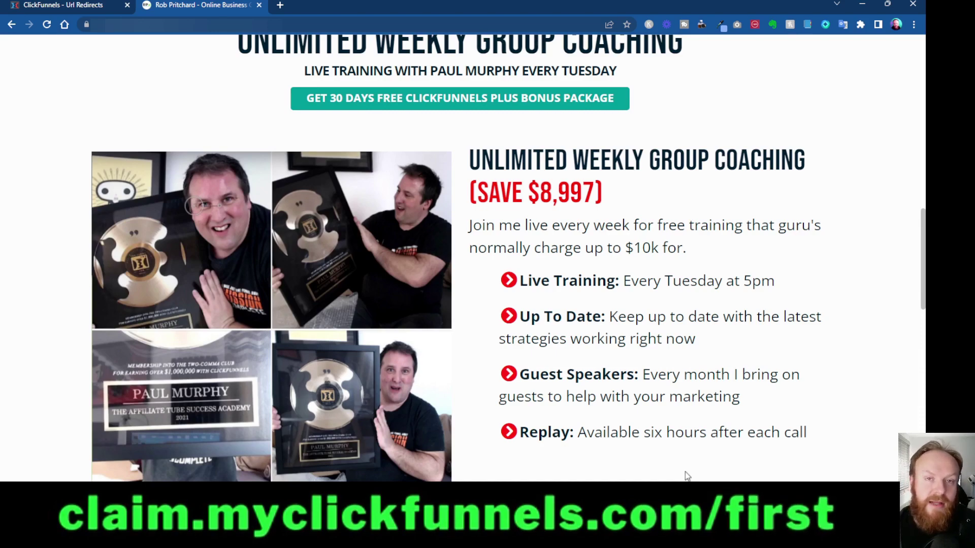
{"action": "scroll", "coordinate": [687, 476], "scroll_direction": "down", "scroll_amount": 1}
{"action": "scroll", "coordinate": [685, 472], "scroll_direction": "down", "scroll_amount": 8}
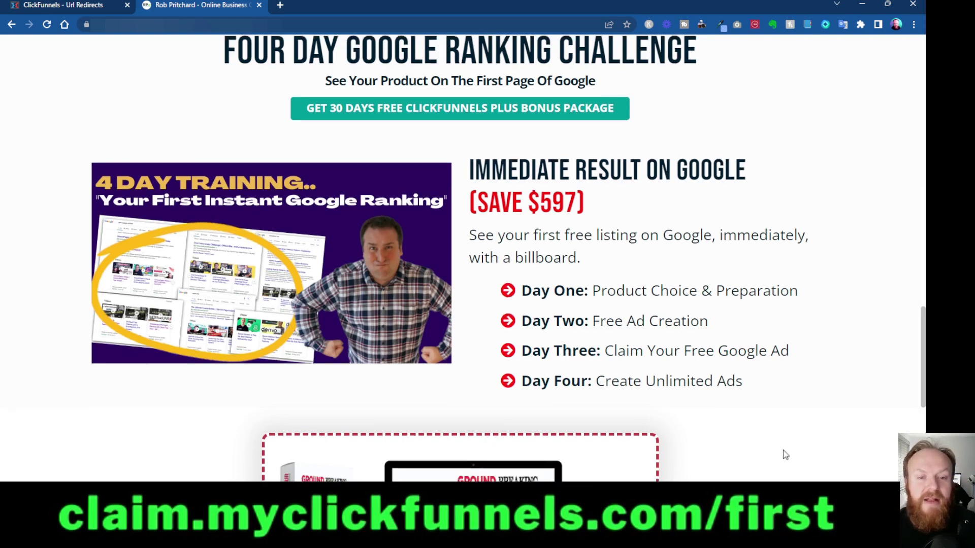
{"action": "scroll", "coordinate": [783, 452], "scroll_direction": "down", "scroll_amount": 8}
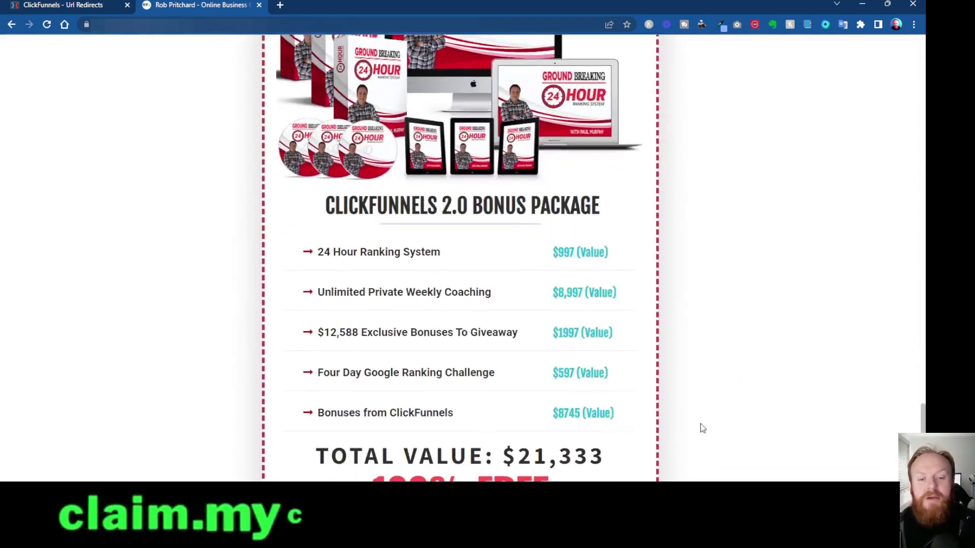
{"action": "scroll", "coordinate": [696, 451], "scroll_direction": "up", "scroll_amount": 15}
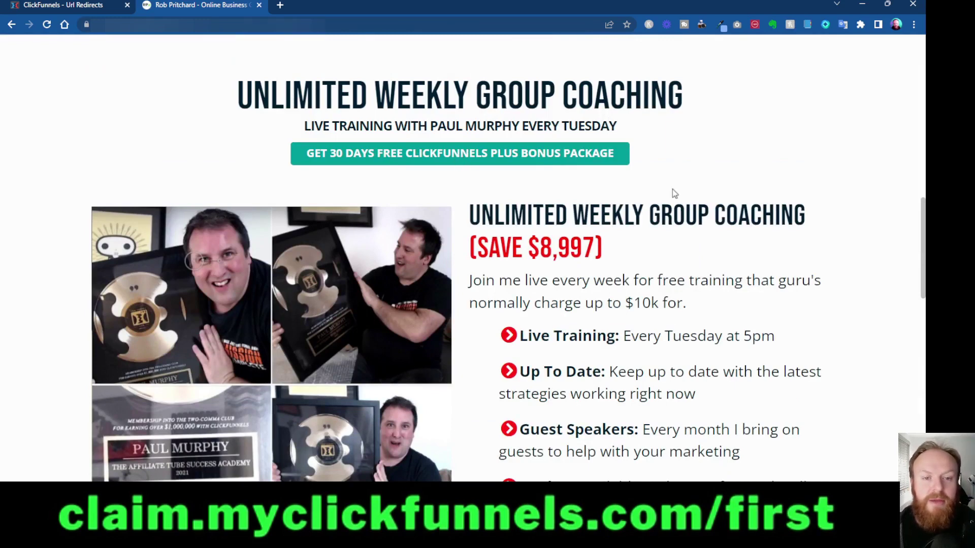
Step: Choose GET 30 DAYS FREE, decline the popup with 'No thanks', and scroll the Your First Funnel page
{"action": "left_click", "coordinate": [494, 154]}
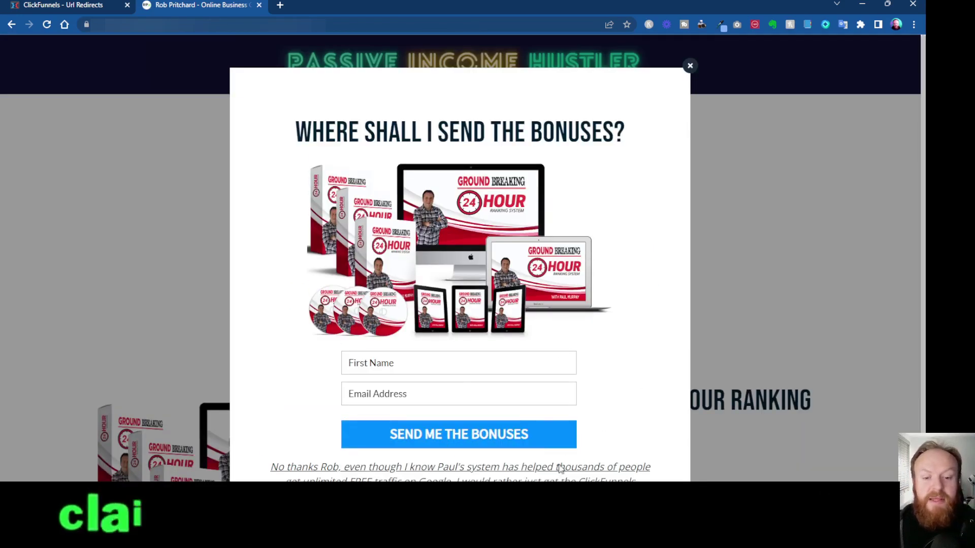
{"action": "left_click", "coordinate": [479, 467]}
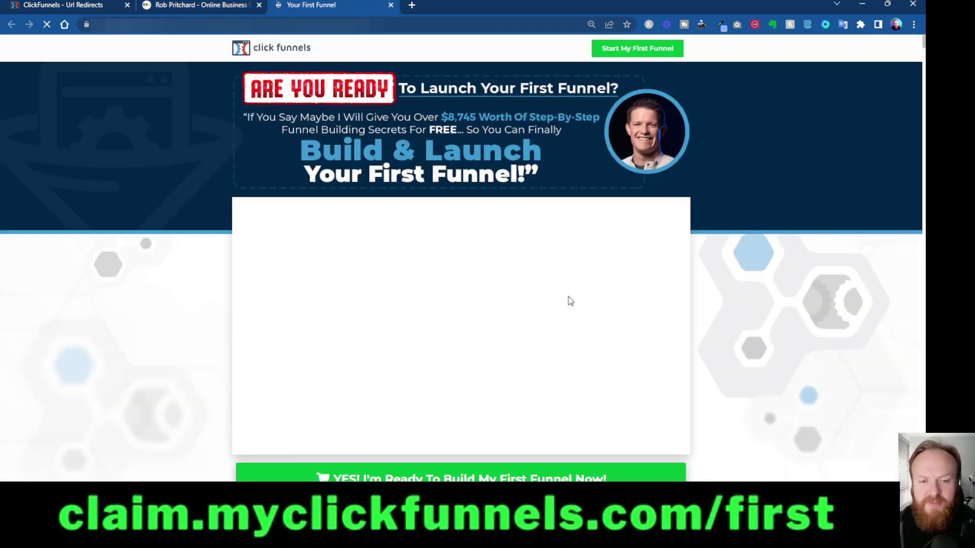
{"action": "scroll", "coordinate": [533, 274], "scroll_direction": "down", "scroll_amount": 1}
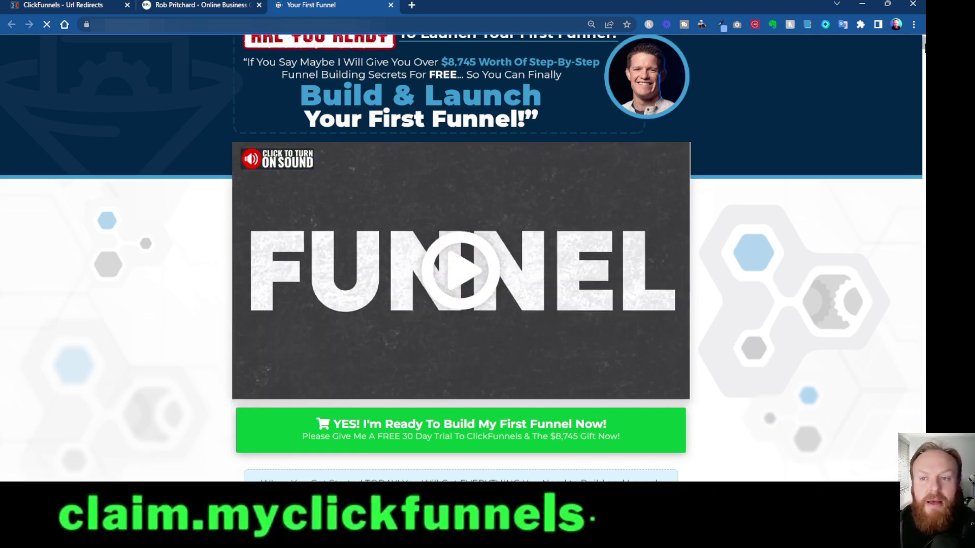
{"action": "scroll", "coordinate": [461, 254], "scroll_direction": "down", "scroll_amount": 20}
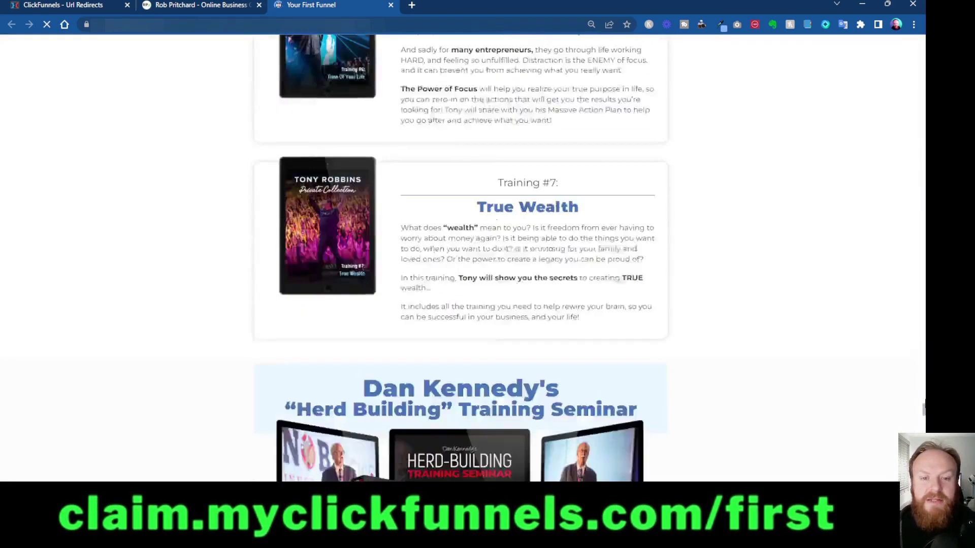
{"action": "scroll", "coordinate": [877, 383], "scroll_direction": "down", "scroll_amount": 20}
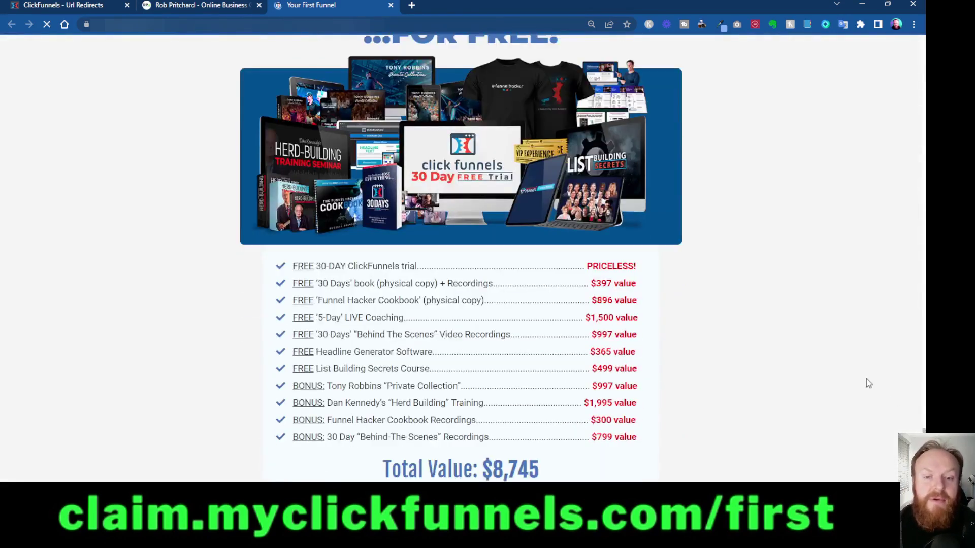
{"action": "scroll", "coordinate": [792, 399], "scroll_direction": "down", "scroll_amount": 1}
{"action": "scroll", "coordinate": [793, 399], "scroll_direction": "up", "scroll_amount": 1}
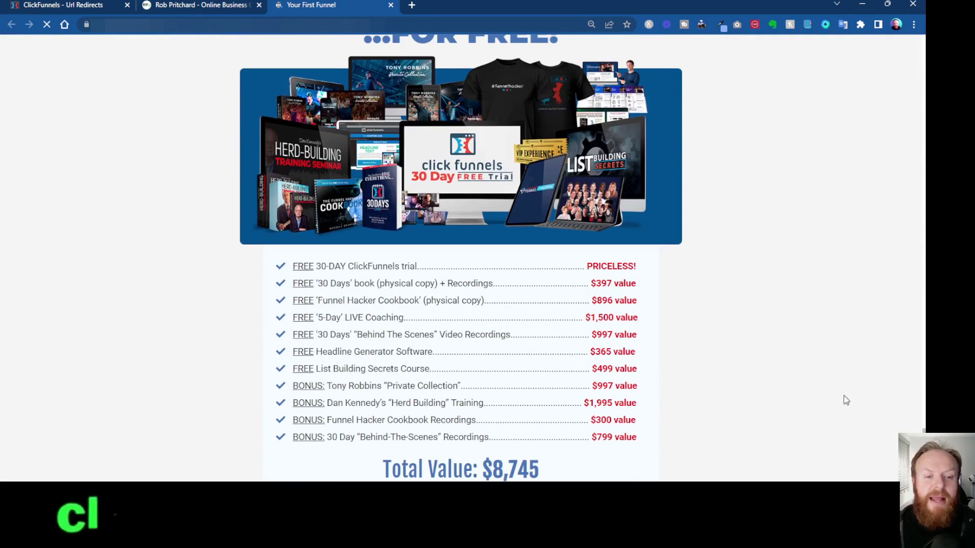